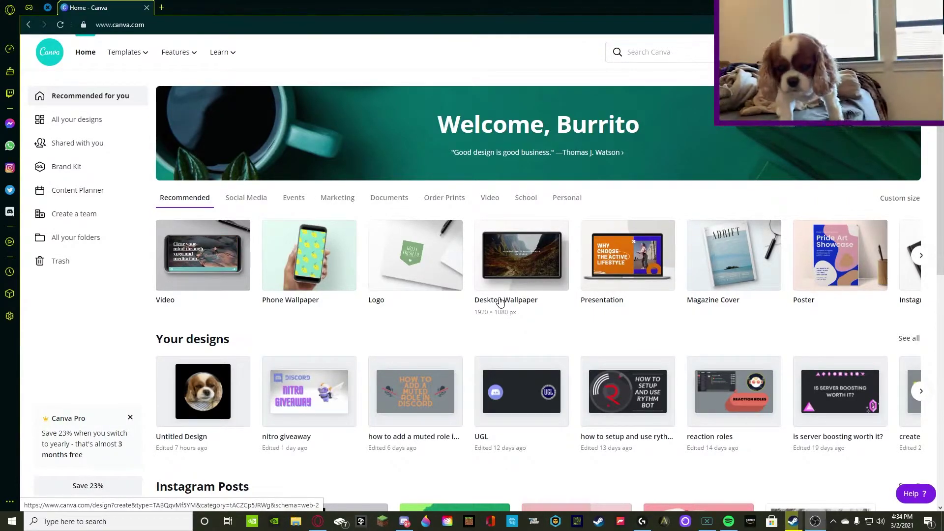
Step: In Discord, view the Ultimate Gaming Lounge server and a member's profile, then return to Canva
left_click(405, 521)
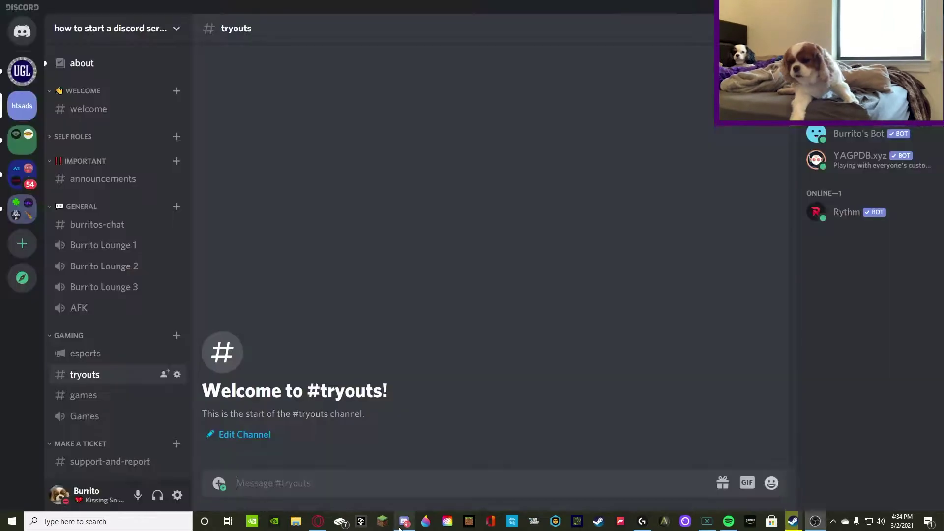
left_click(16, 70)
left_click(856, 136)
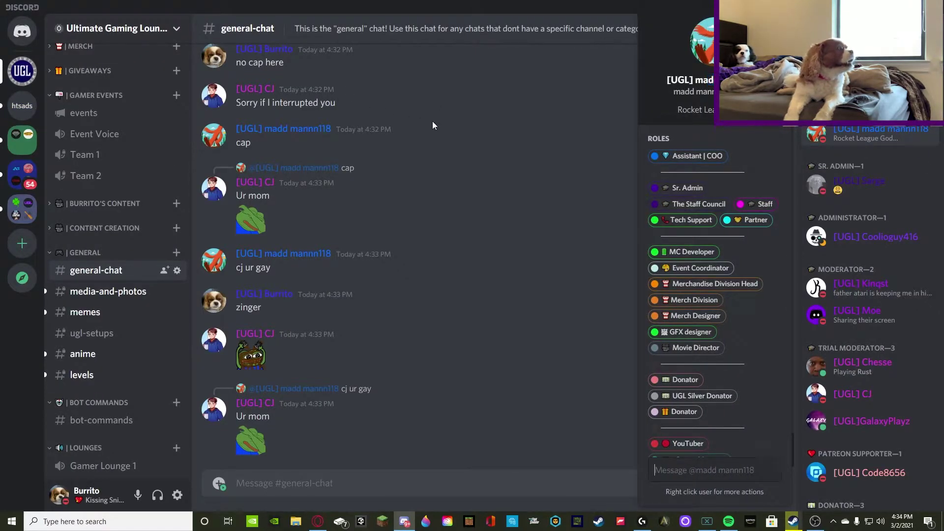
left_click(22, 106)
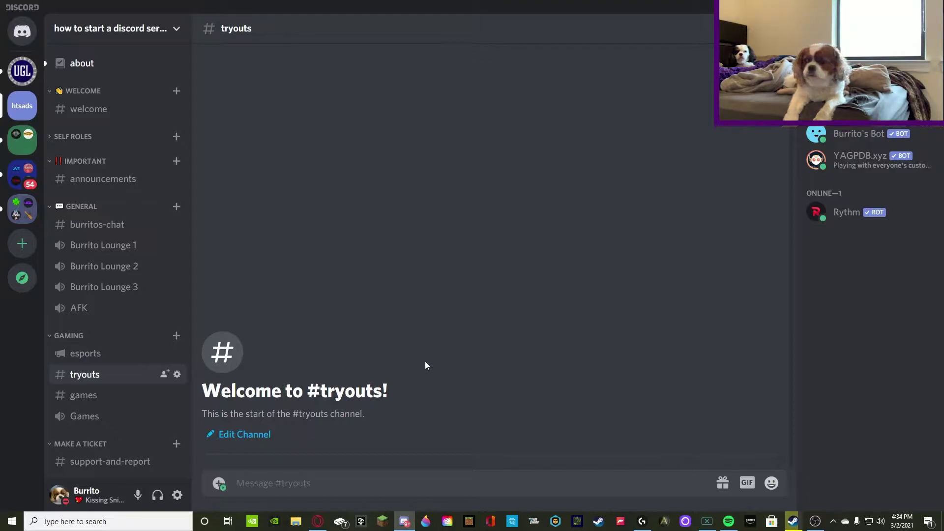
left_click(318, 521)
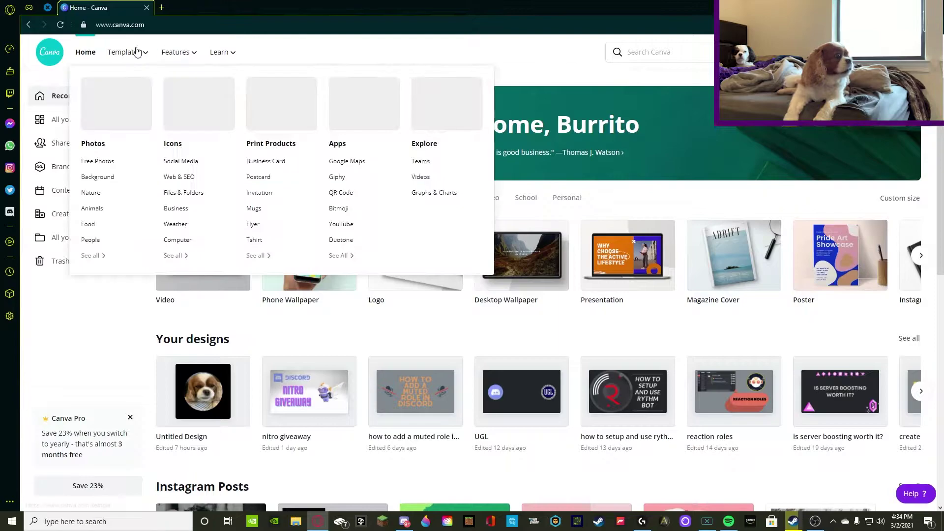
Step: Create a new blank custom-size 512 × 512 px design
mouse_move(153, 71)
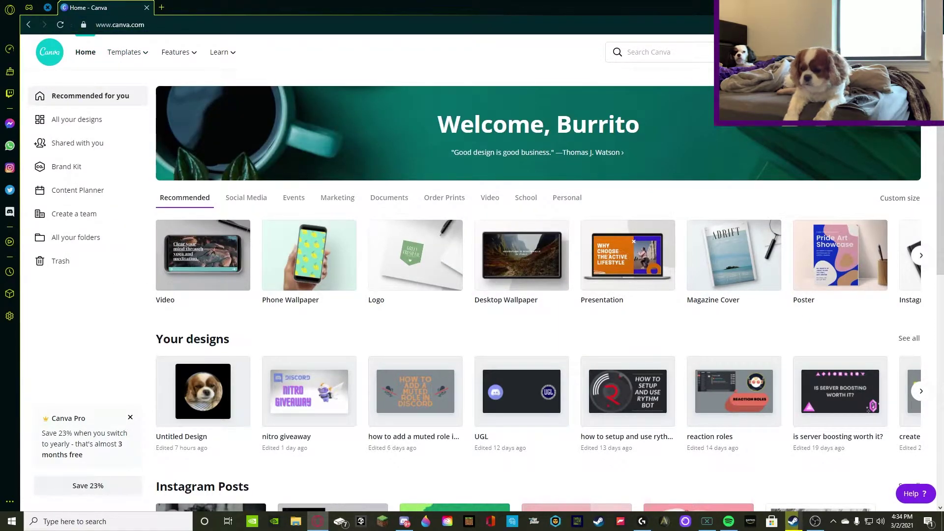
left_click(905, 51)
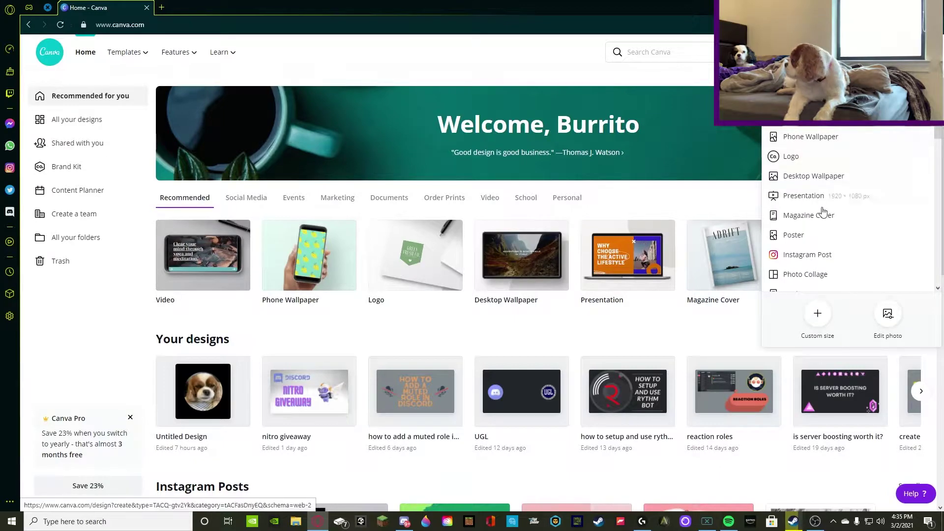
left_click(818, 314)
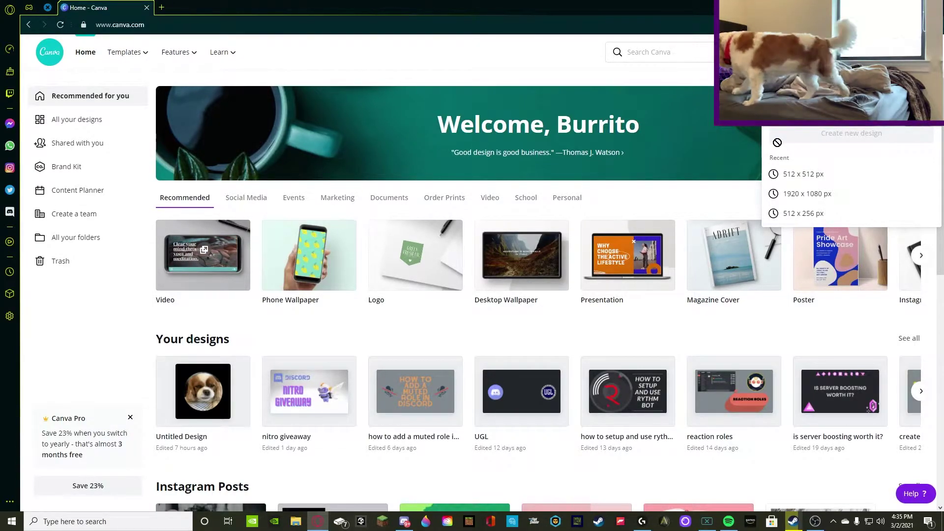
type("800")
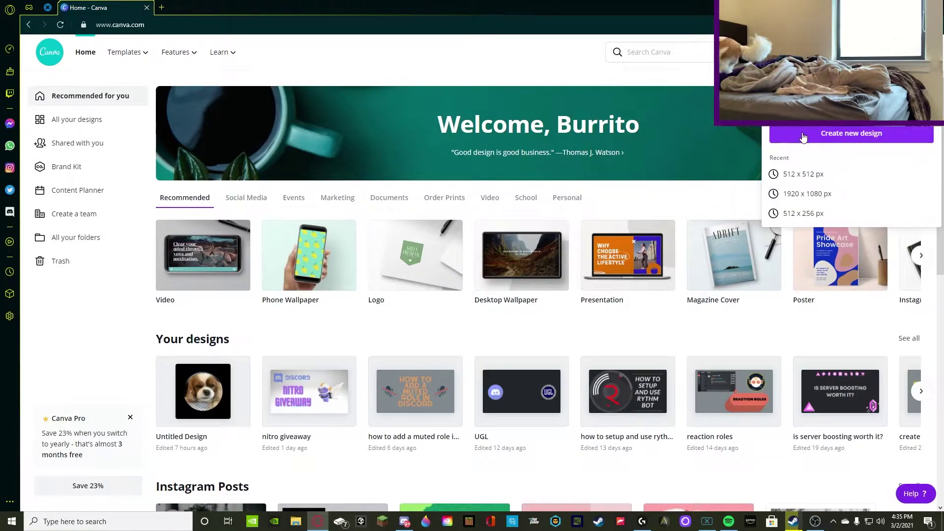
left_click(782, 135)
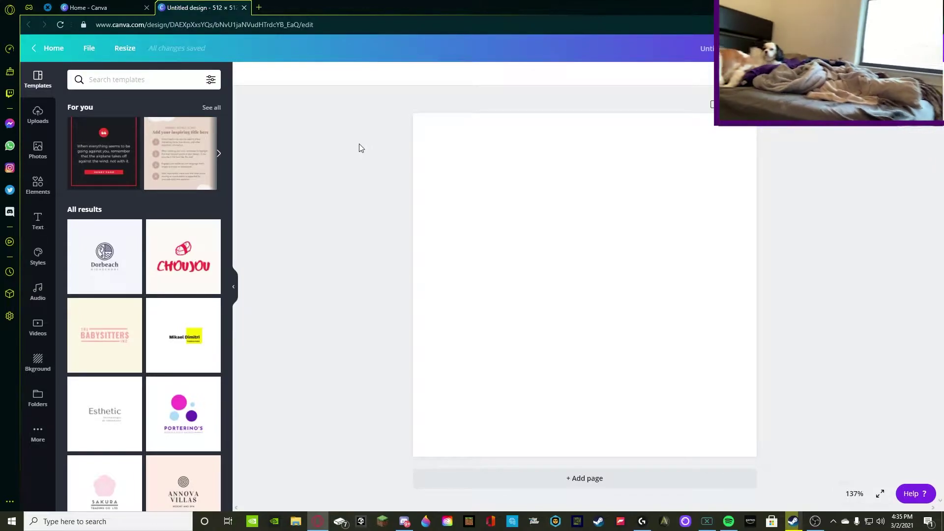
key("alt+Tab")
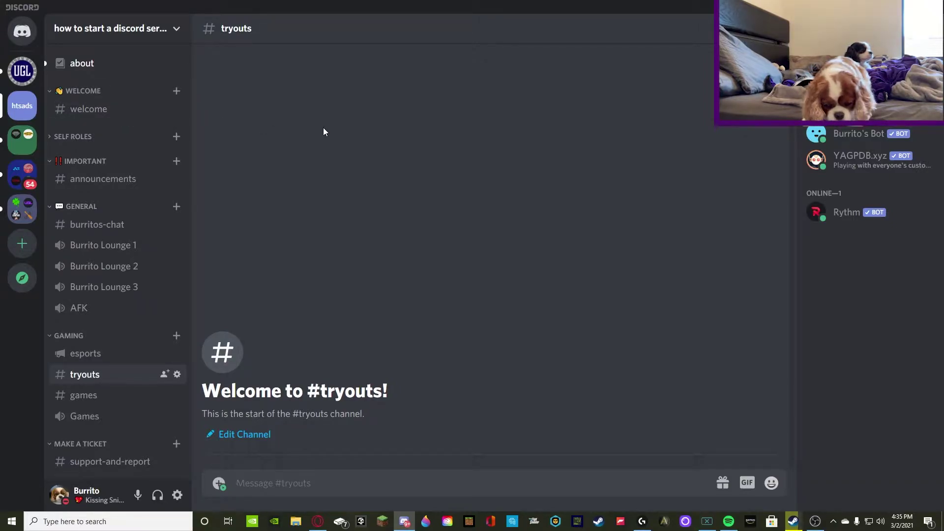
left_click(318, 521)
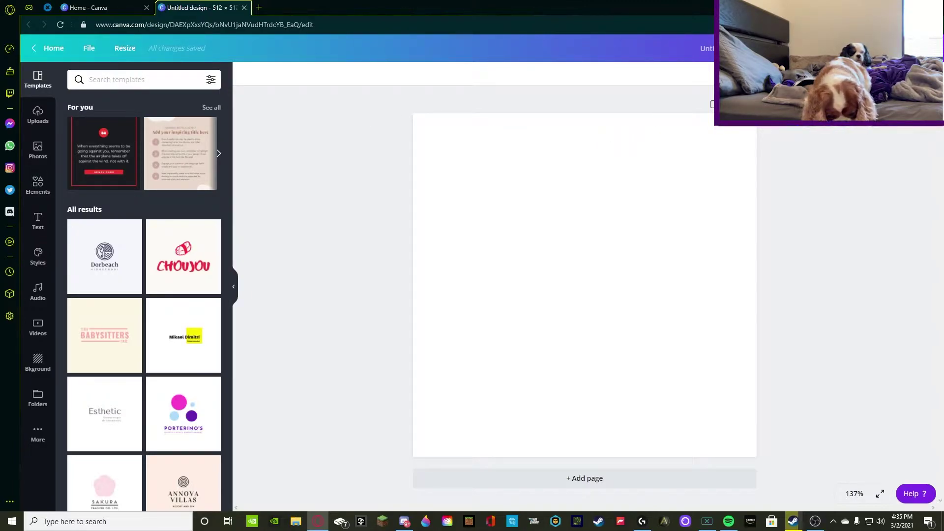
left_click(900, 47)
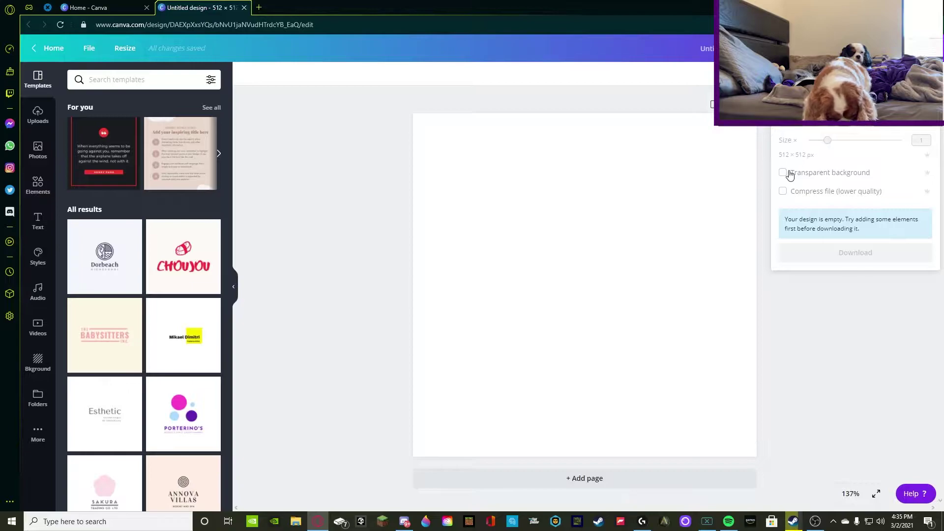
left_click(856, 373)
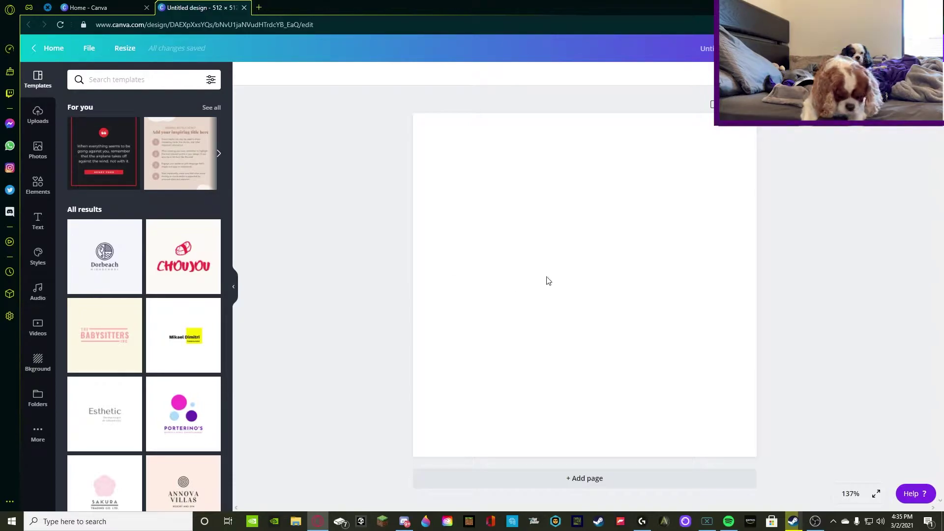
left_click(404, 520)
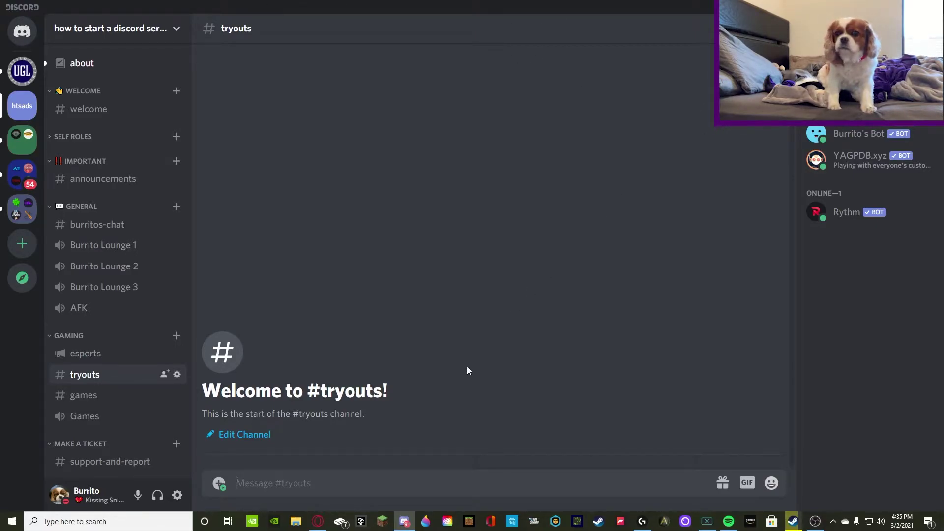
left_click(318, 521)
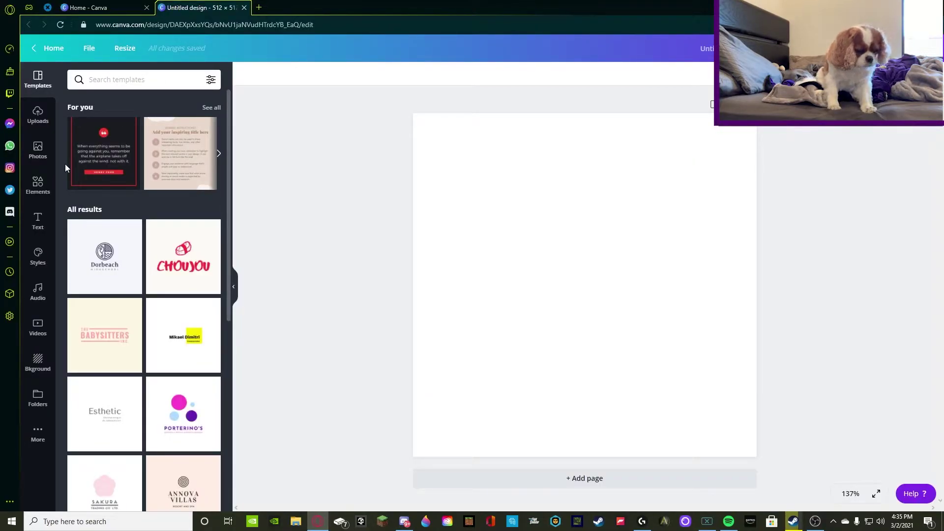
Step: Add the square UGL logo from Uploads to the page, replacing a wrongly chosen first image
left_click(39, 116)
scroll(173, 225, "down", 5)
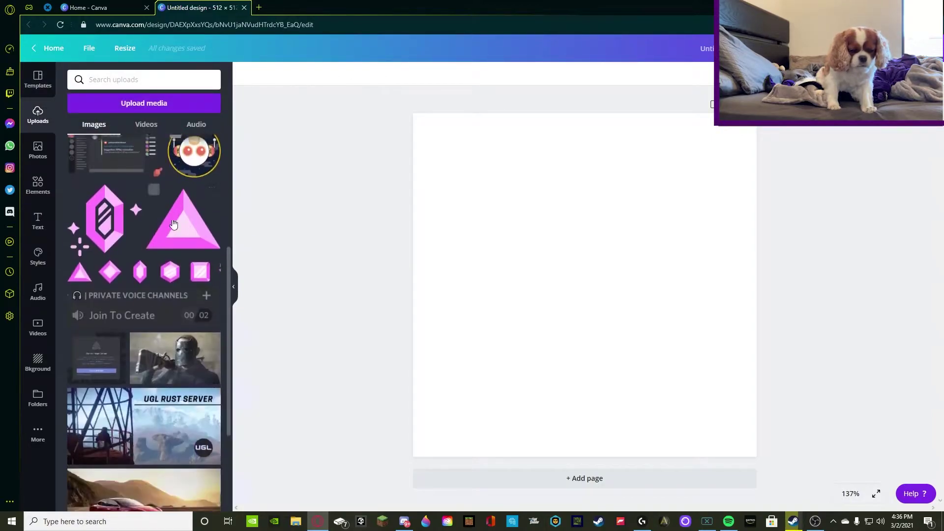
scroll(173, 225, "down", 15)
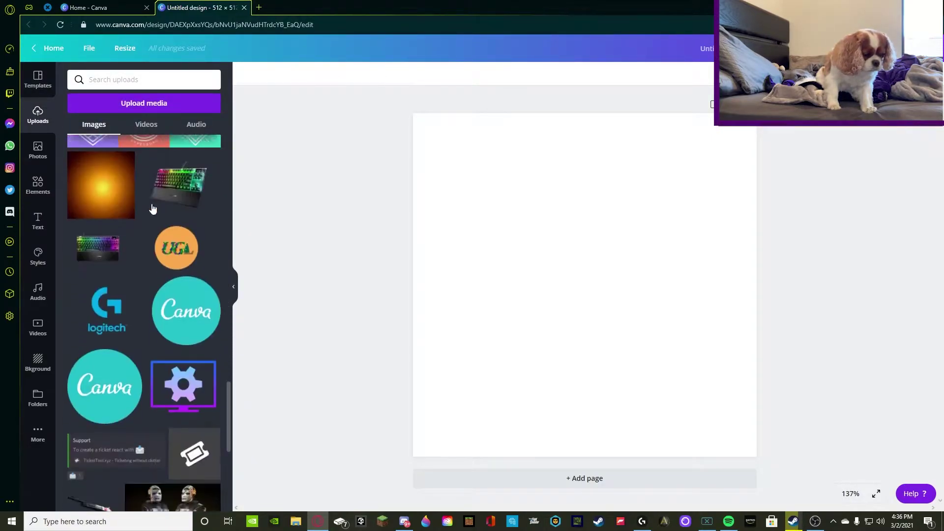
scroll(153, 209, "down", 15)
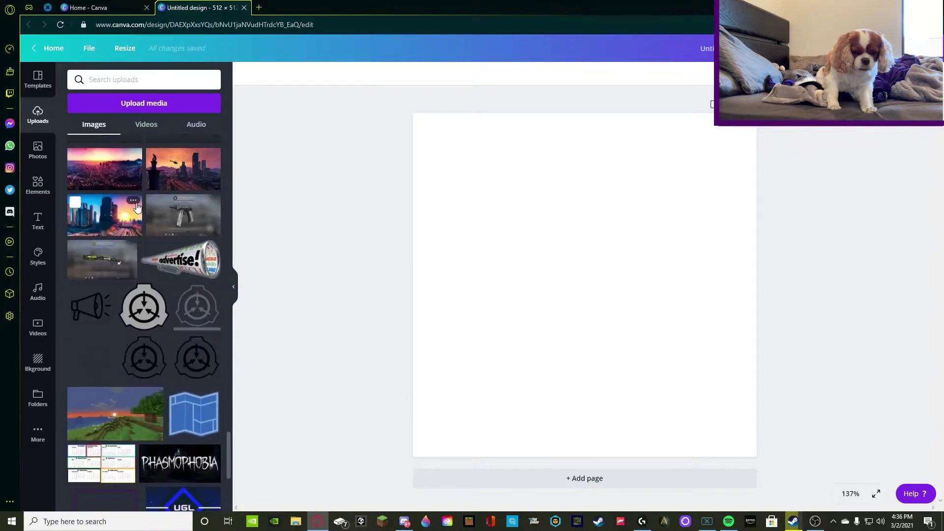
scroll(137, 208, "down", 3)
scroll(199, 447, "up", 10)
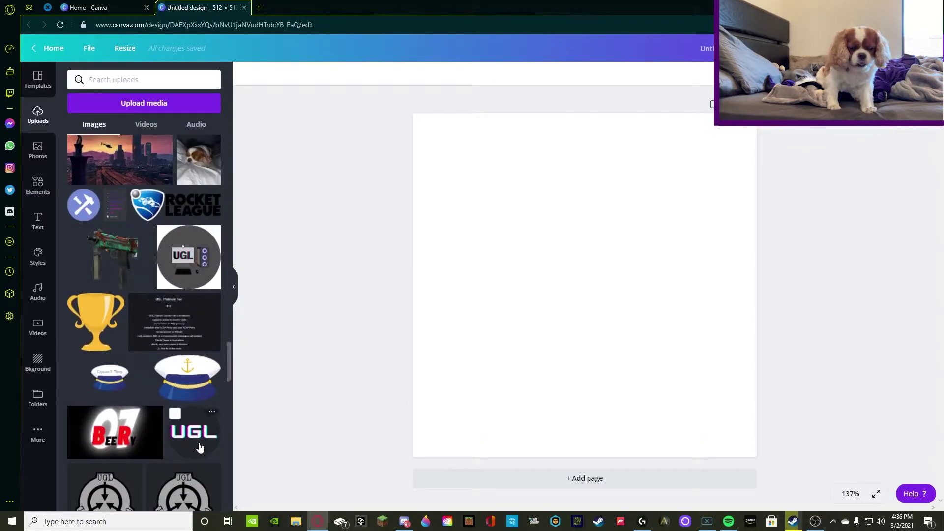
left_click(200, 448)
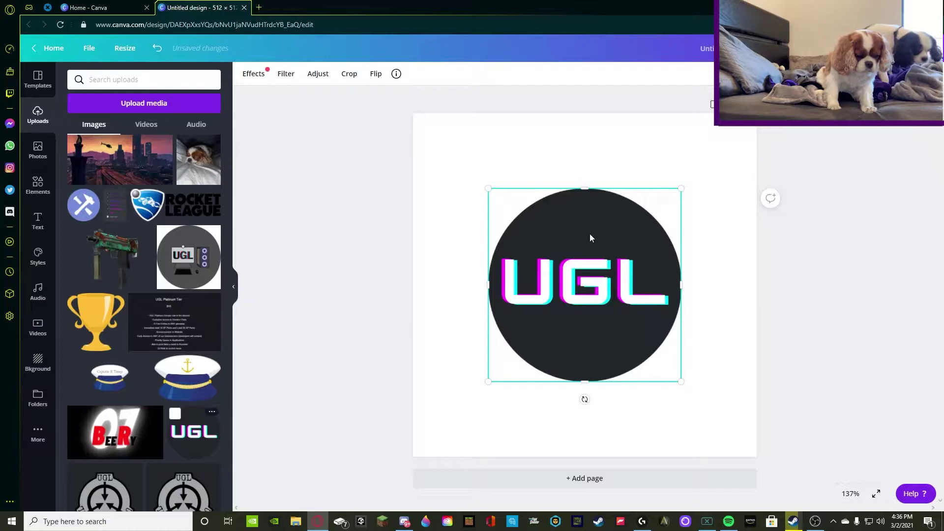
key("Delete")
scroll(185, 273, "down", 5)
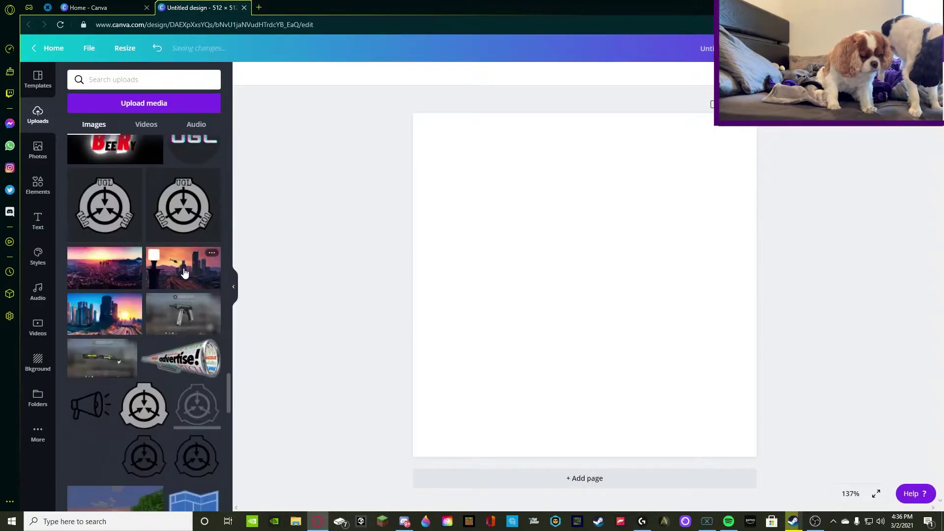
scroll(185, 273, "down", 10)
left_click(202, 264)
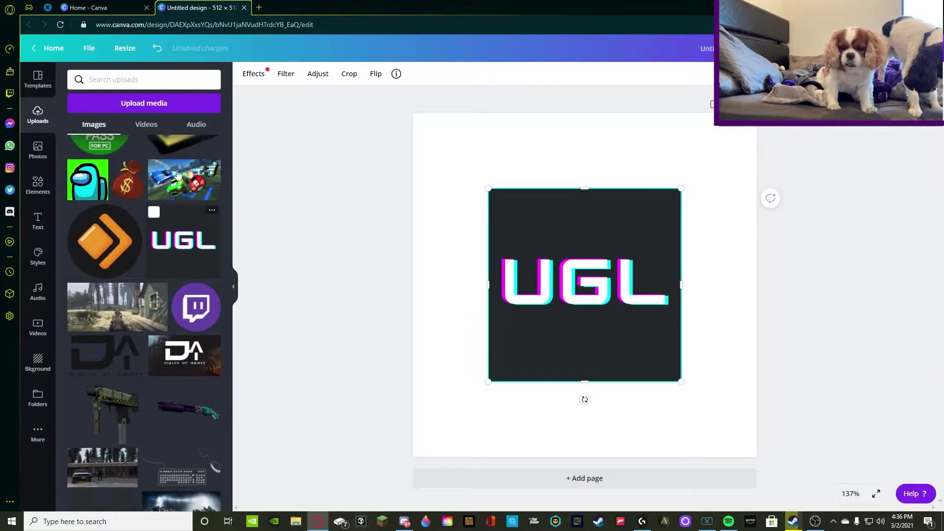
Step: Resize the UGL image and set it as the page background, turning the page dark grey
left_click(404, 521)
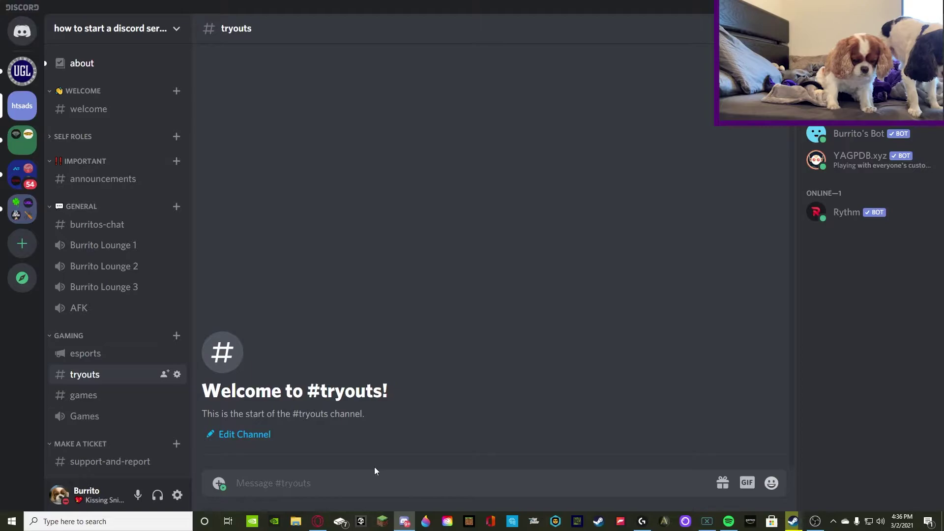
left_click(318, 522)
left_click_drag(599, 185, 568, 342)
right_click(567, 373)
left_click(592, 493)
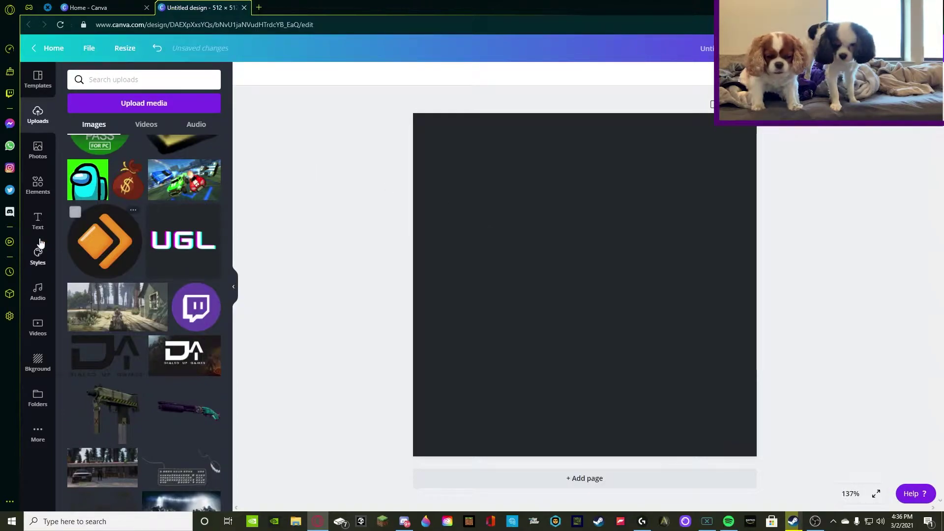
Step: Add the PRESS START text combination and replace both its words with 'TS'
left_click(38, 220)
scroll(109, 274, "down", 4)
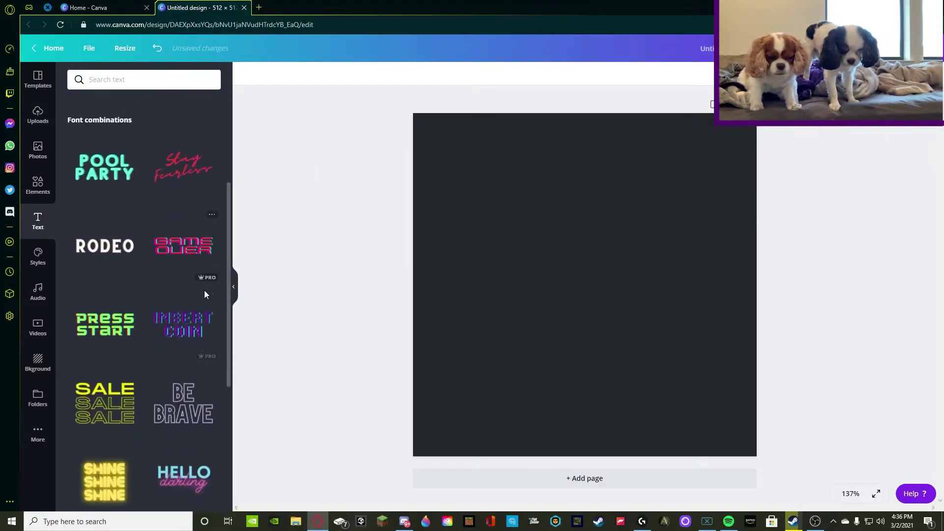
scroll(103, 263, "down", 1)
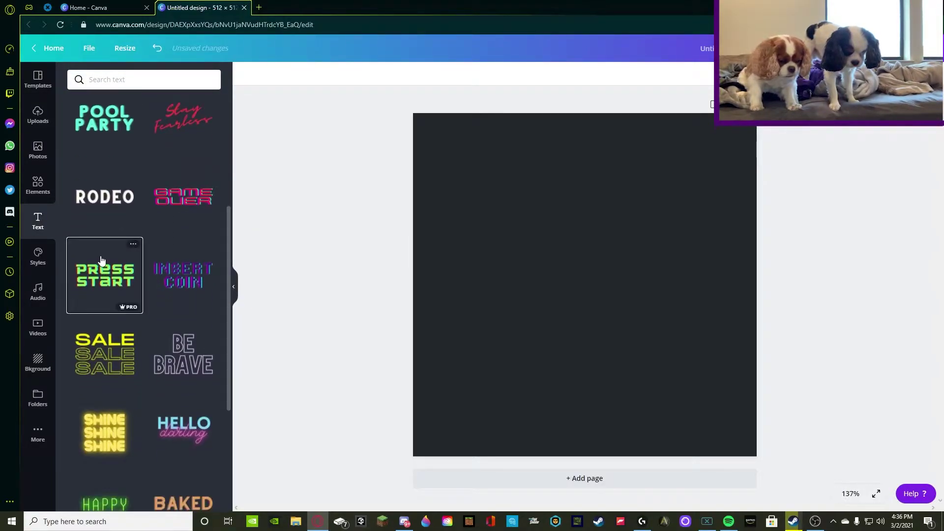
left_click(100, 261)
left_click(594, 302)
double_click(593, 301)
double_click(588, 260)
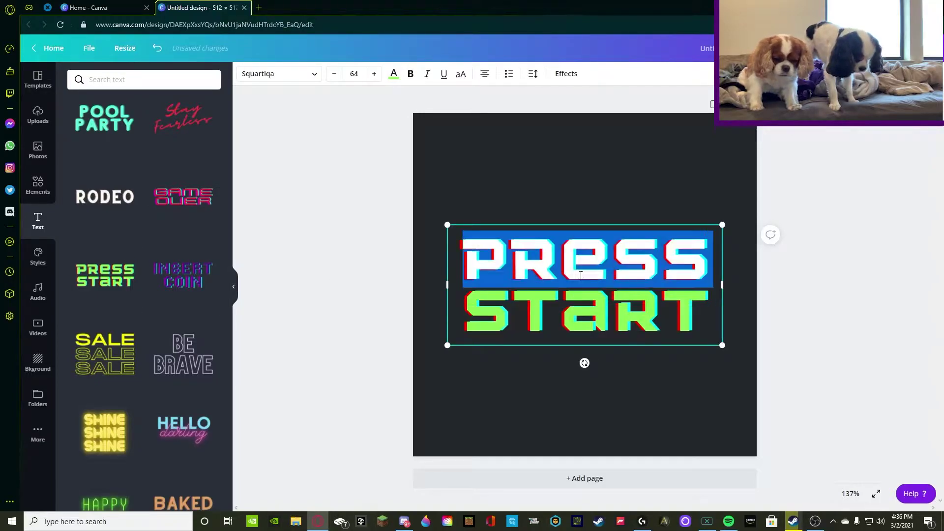
key("BackSpace")
double_click(621, 301)
key("BackSpace")
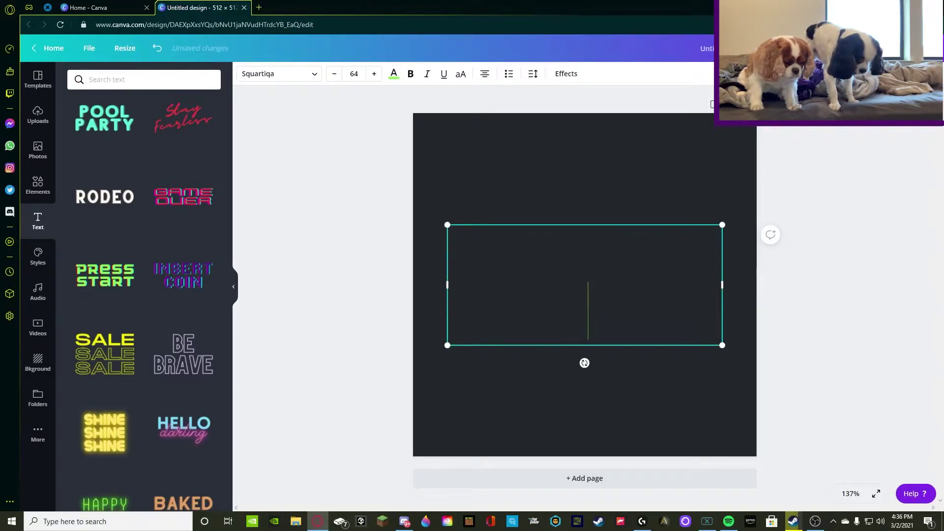
type("TS")
double_click(604, 295)
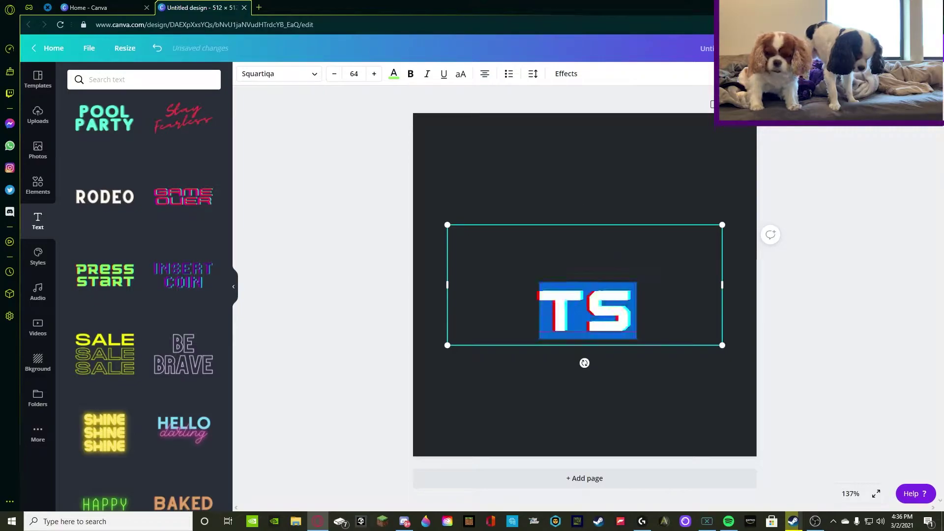
Step: Make the TS text light blue and remove the empty line above it
left_click(394, 73)
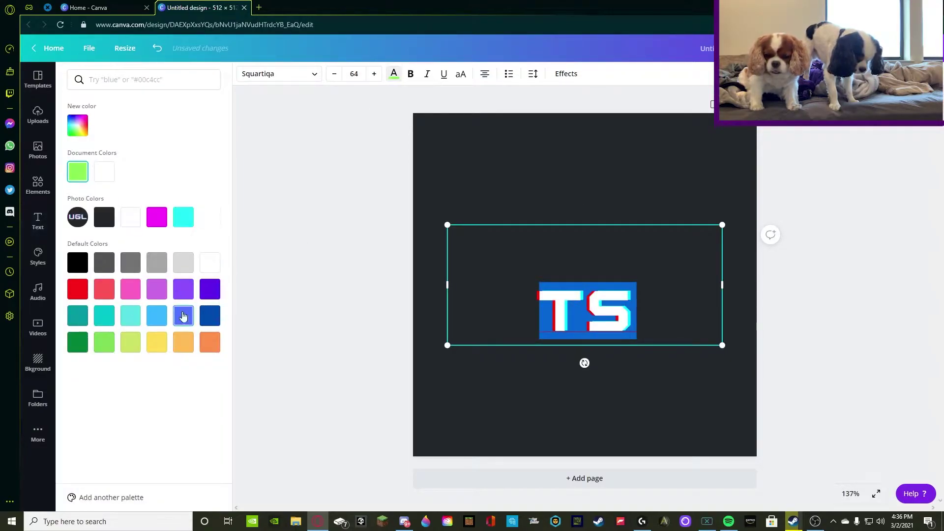
left_click(210, 315)
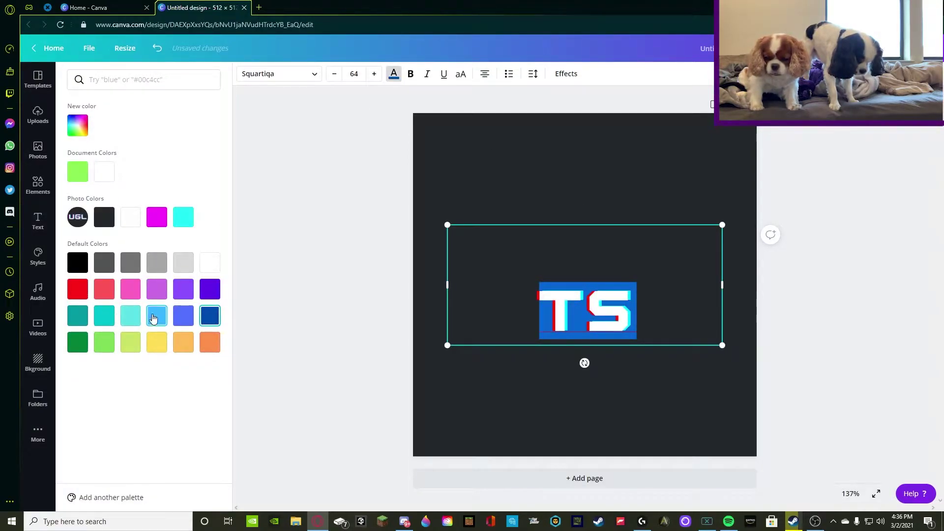
left_click(156, 315)
left_click(535, 194)
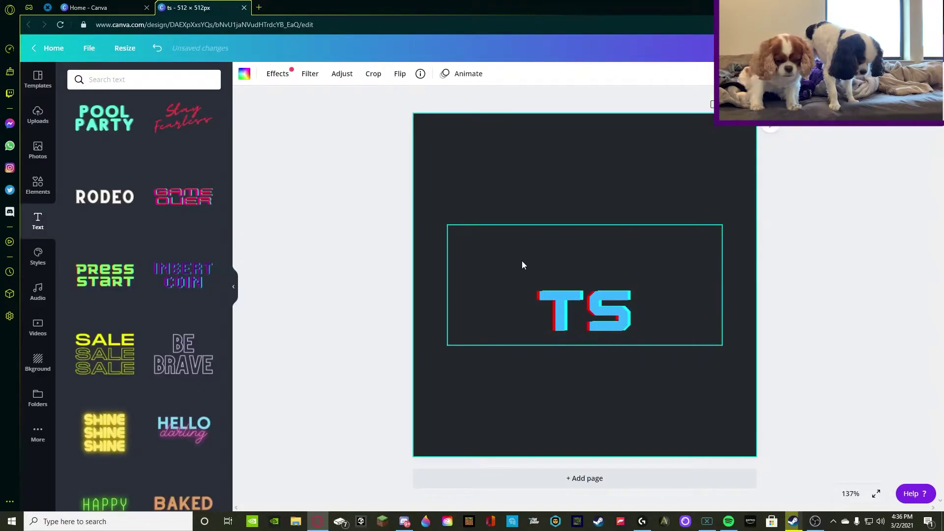
left_click(491, 285)
left_click(525, 292)
key("BackSpace")
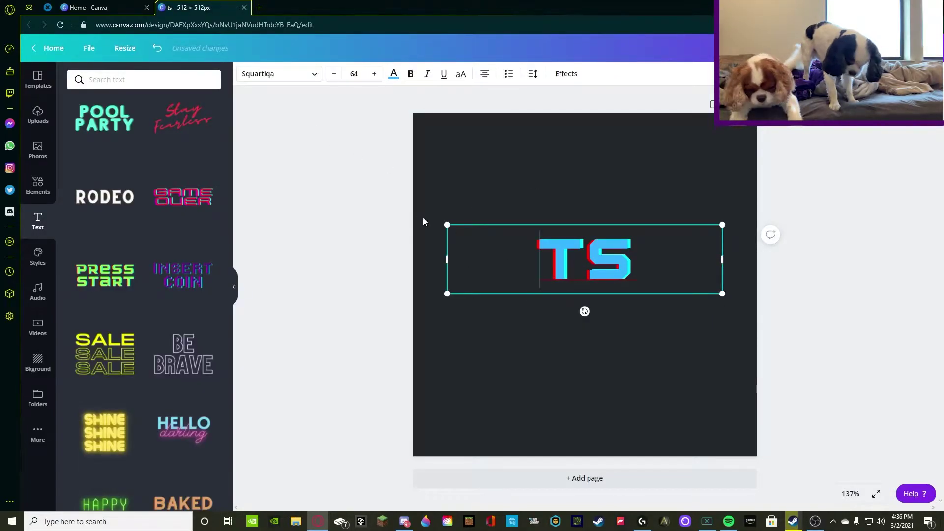
Step: Enlarge the TS text to size 182, centre it on the page, and download as PNG
left_click_drag(446, 256, 581, 295)
left_click(590, 311)
left_click(670, 269)
left_click_drag(536, 251, 354, 123)
left_click_drag(474, 218, 565, 277)
left_click(817, 272)
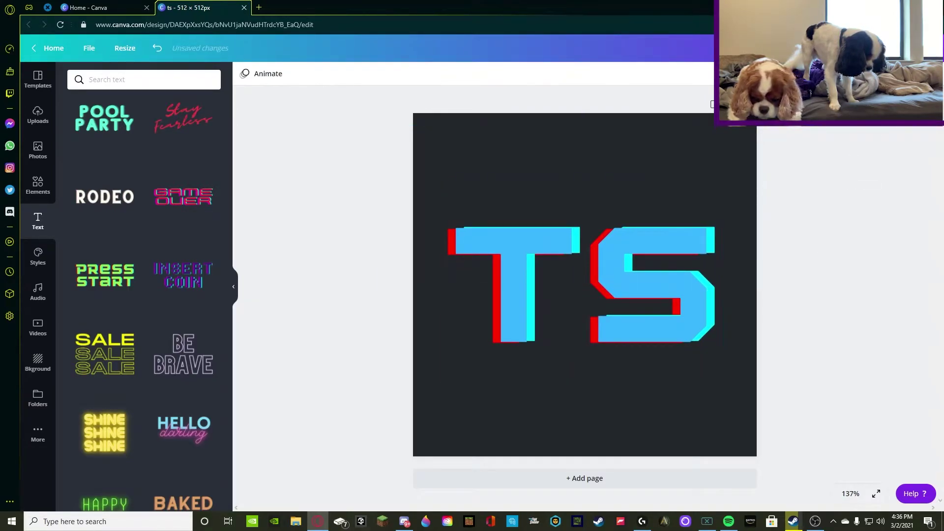
left_click(903, 48)
left_click(852, 213)
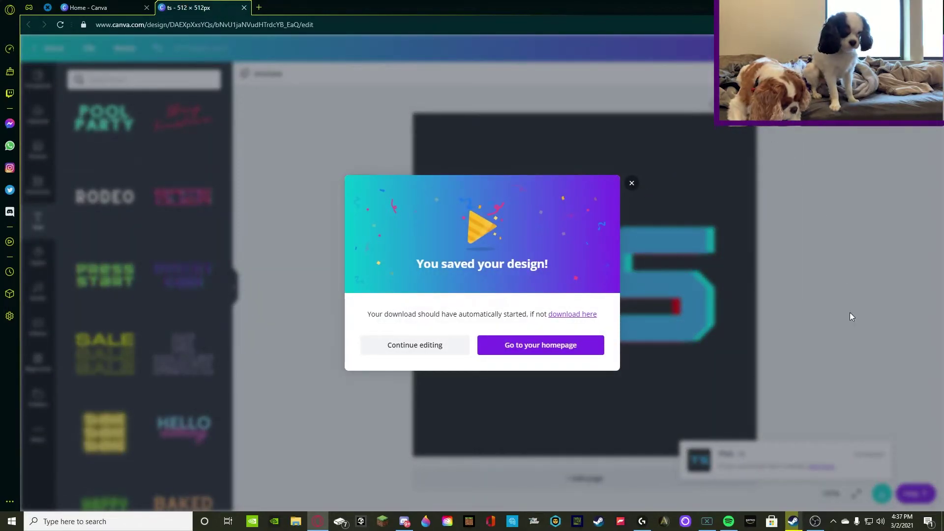
Step: Close the 'You saved your design!' dialog to keep editing 'test server icon'
left_click(858, 372)
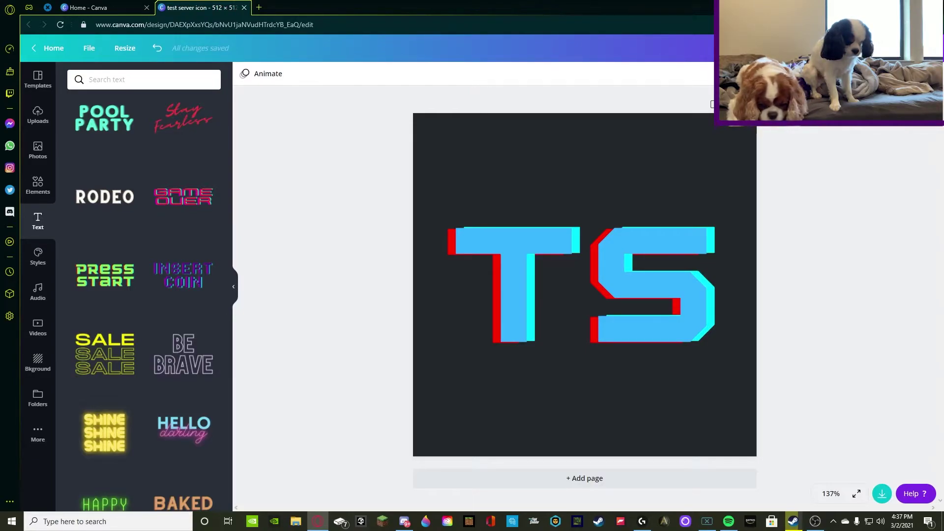
Step: Upload the TS image as the Discord server icon, zoomed slightly and moved down in the crop
left_click(404, 521)
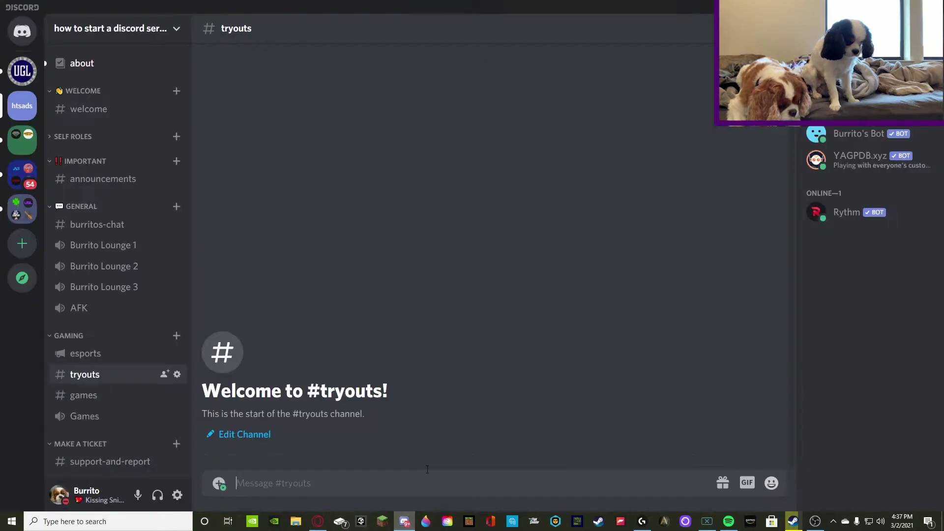
left_click(101, 31)
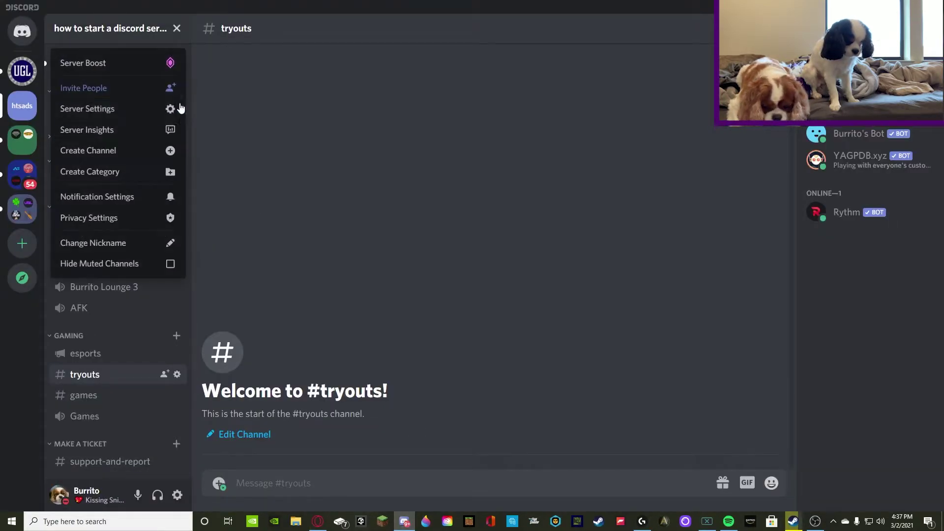
left_click(130, 113)
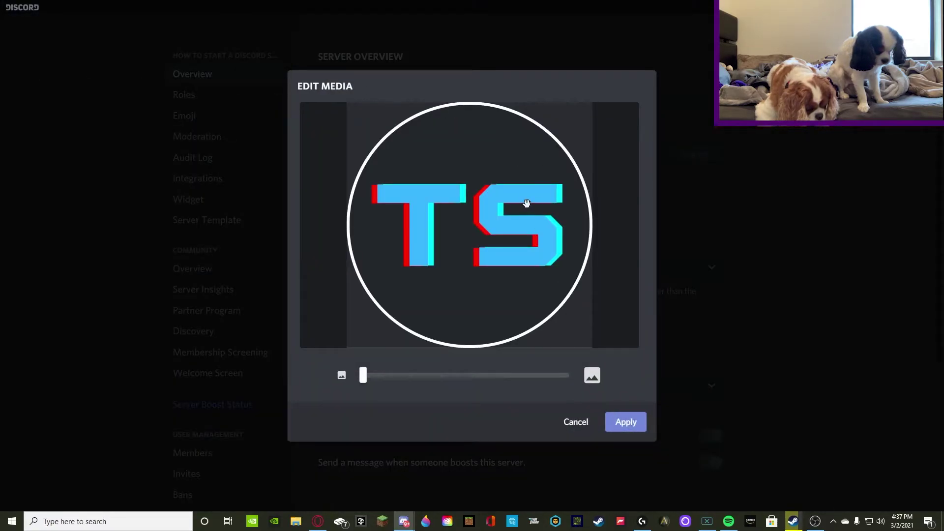
left_click(616, 425)
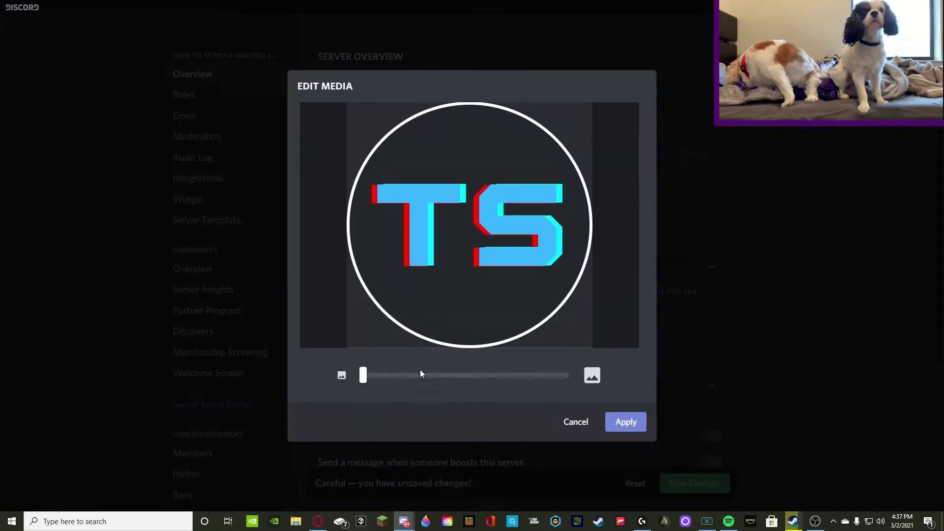
left_click_drag(365, 376, 384, 376)
left_click_drag(445, 211, 446, 223)
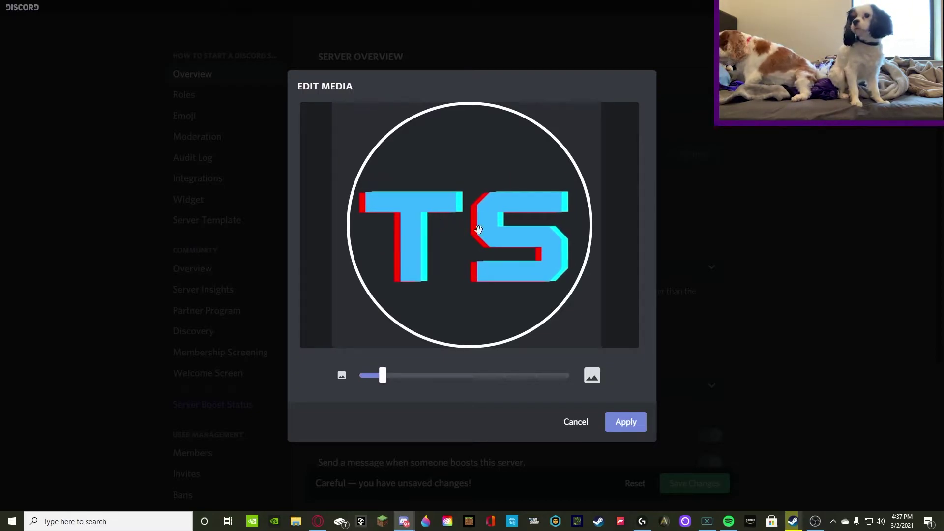
left_click(633, 422)
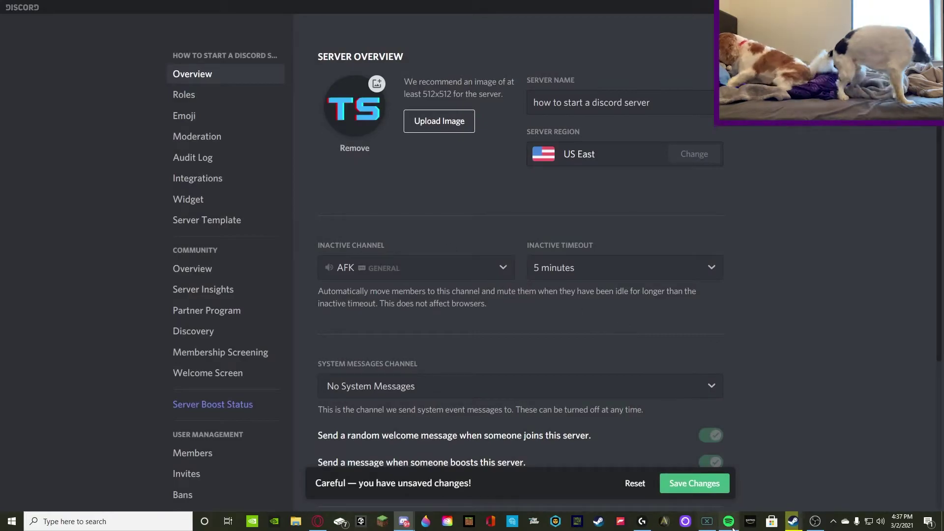
Step: Save the new TS server icon and exit Server Settings
left_click(714, 484)
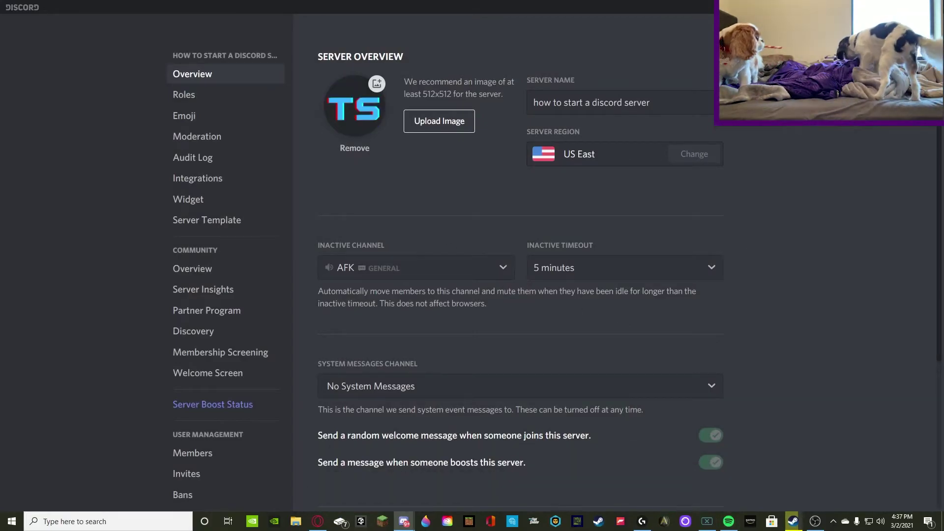
key("Escape")
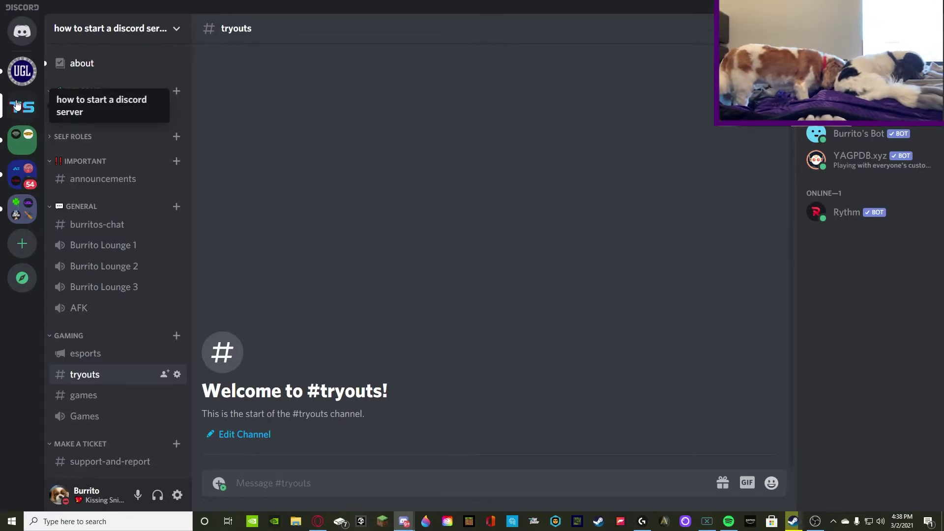
Step: Expand and browse the grouped Servers folder, collapse it, then return to the Canva design
left_click(21, 175)
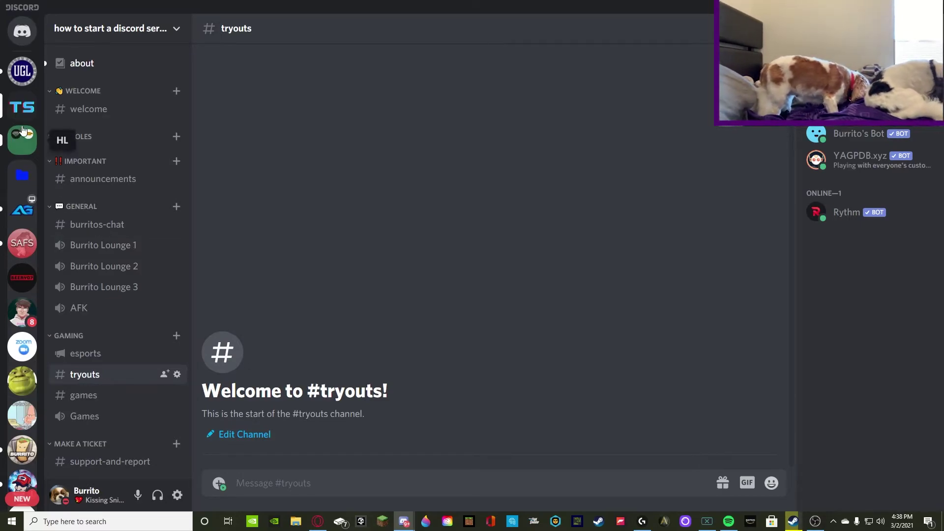
scroll(22, 128, "down", 1)
scroll(22, 105, "up", 1)
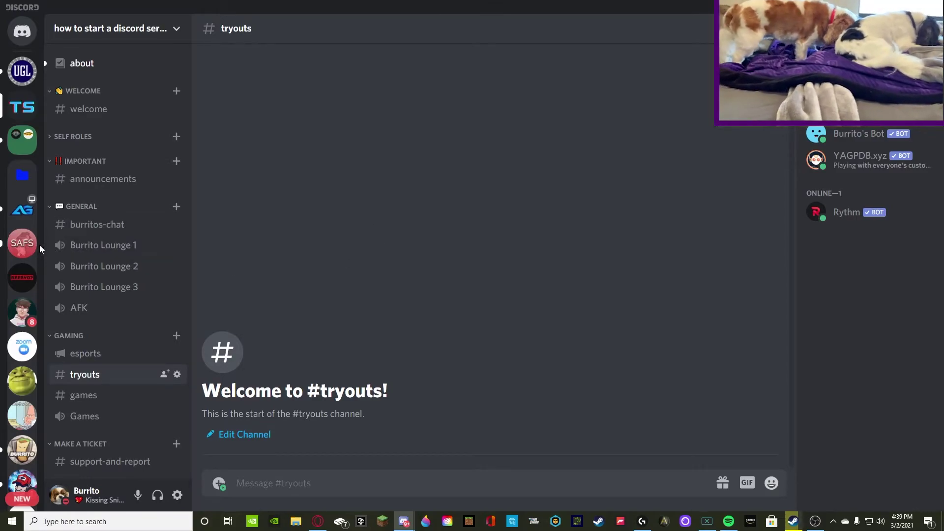
left_click(25, 180)
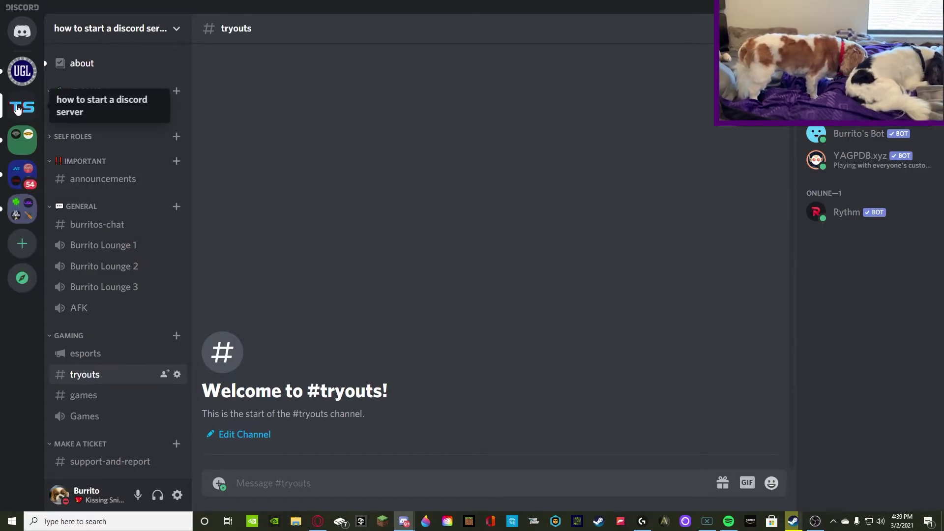
left_click(318, 521)
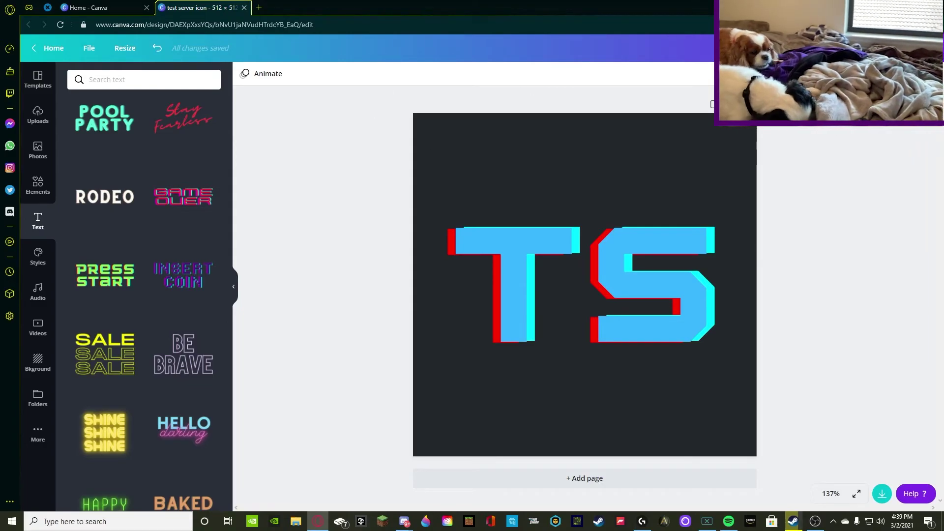
Step: Check in the Download panel that the design exports at 512 × 512 px, then close it
left_click(905, 48)
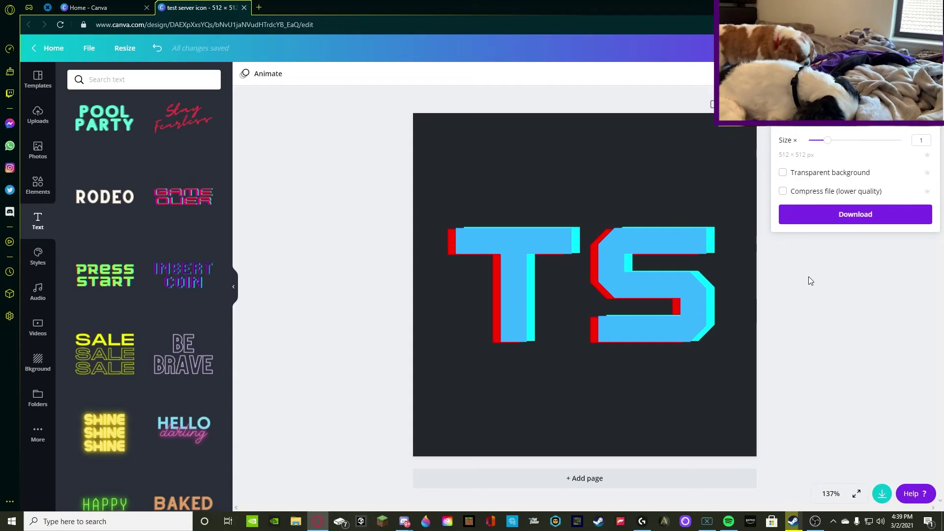
left_click(809, 294)
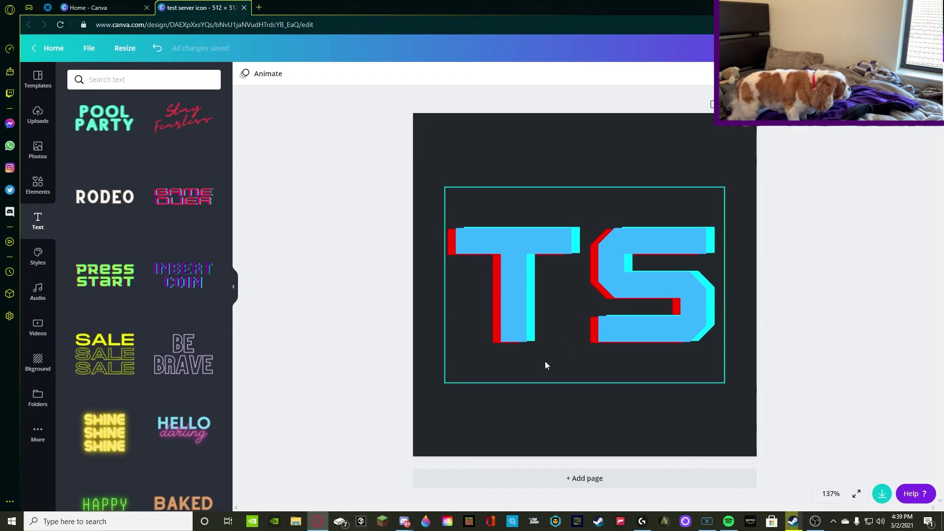
Step: Return to Discord, switch to the Ultimate Gaming Lounge server and expand its TECH HELP category
mouse_move(404, 521)
left_click(344, 474)
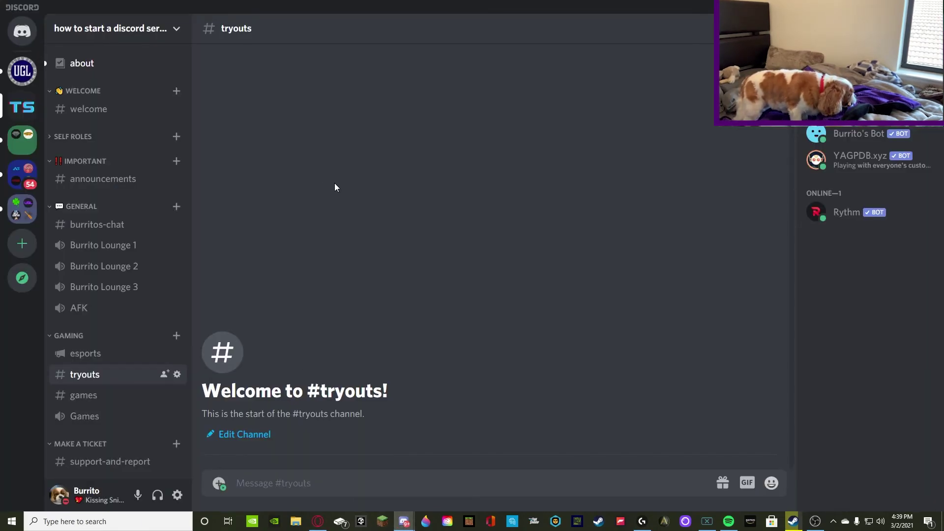
left_click(22, 71)
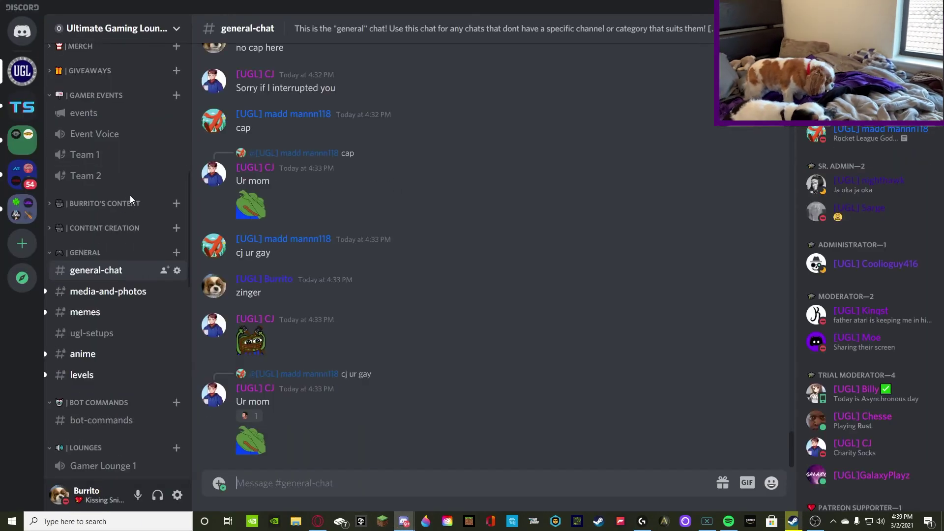
scroll(115, 261, "down", 5)
scroll(103, 259, "down", 3)
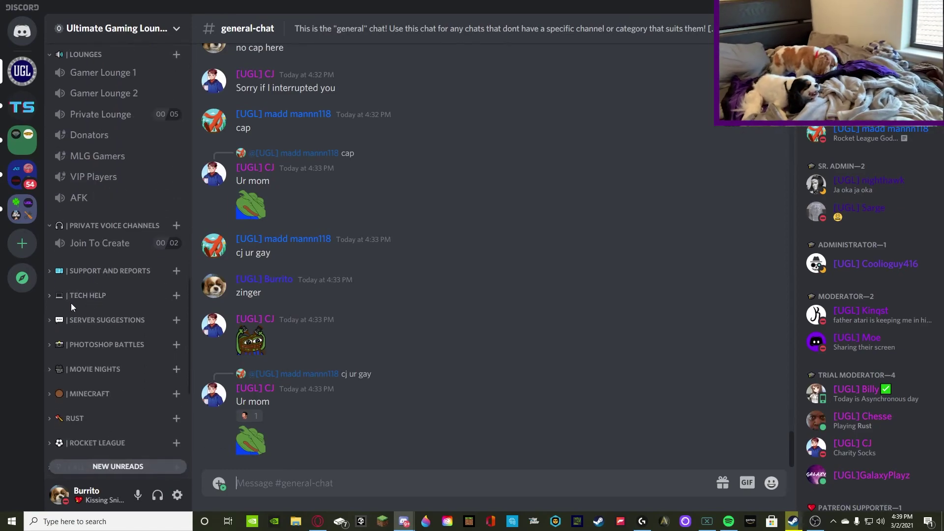
left_click(82, 298)
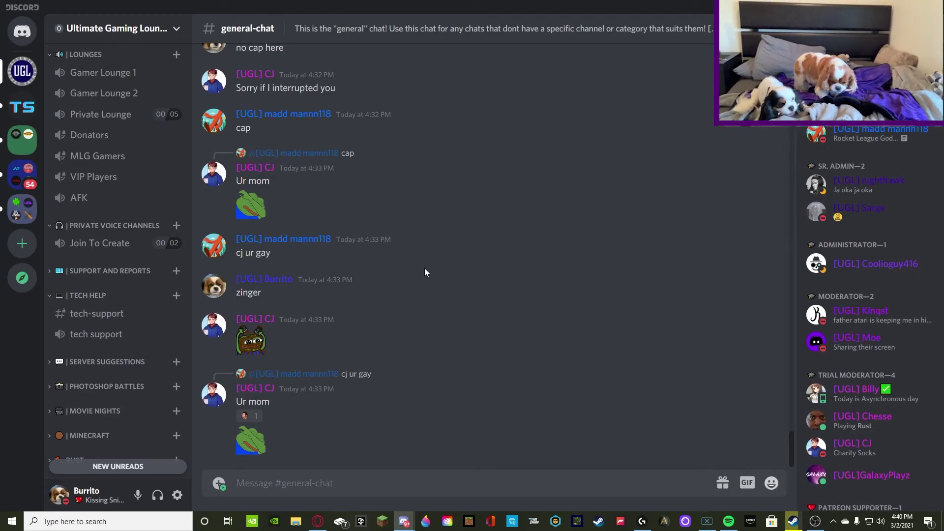
Step: Expand the SUPPORT AND REPORTS category and go to the #about channel
scroll(437, 245, "up", 5)
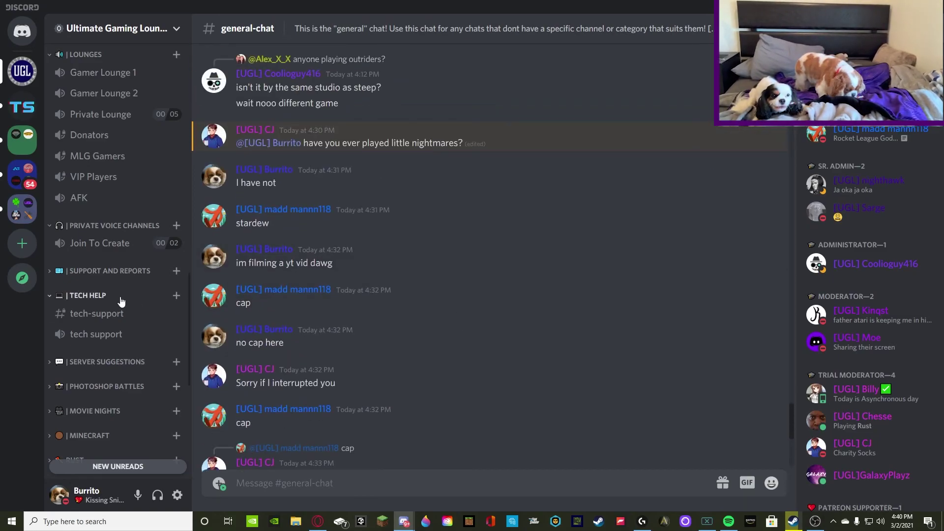
scroll(100, 270, "down", 4)
left_click(77, 79)
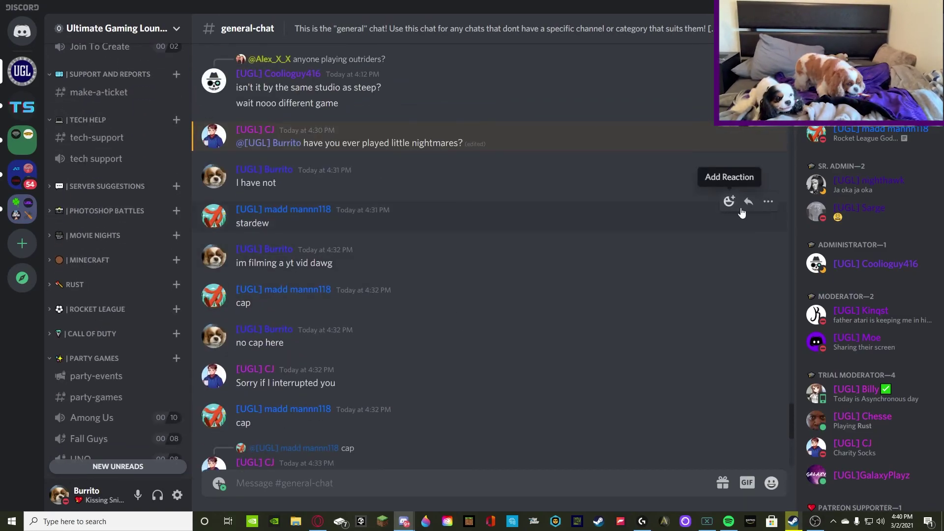
scroll(688, 260, "up", 2)
scroll(113, 241, "down", 1)
scroll(113, 240, "down", 4)
scroll(383, 312, "up", 3)
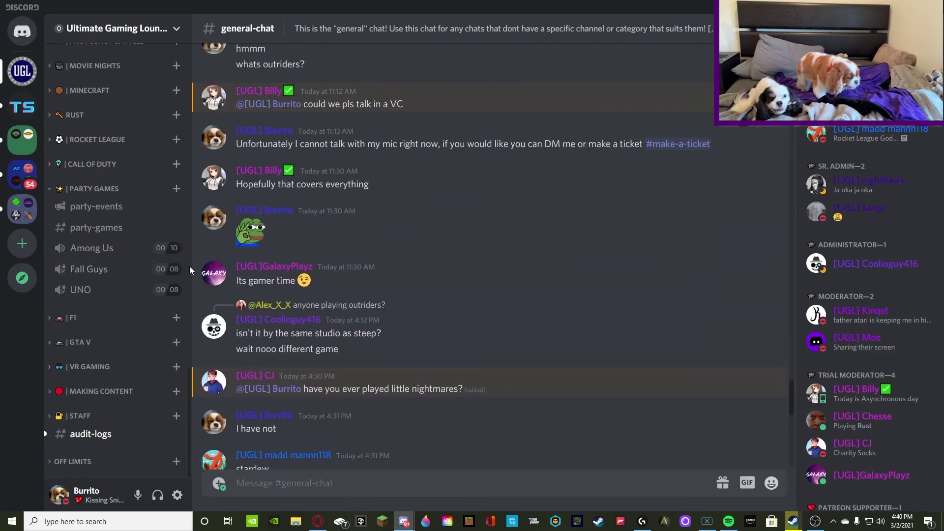
scroll(383, 312, "down", 5)
scroll(134, 301, "up", 8)
scroll(90, 211, "up", 10)
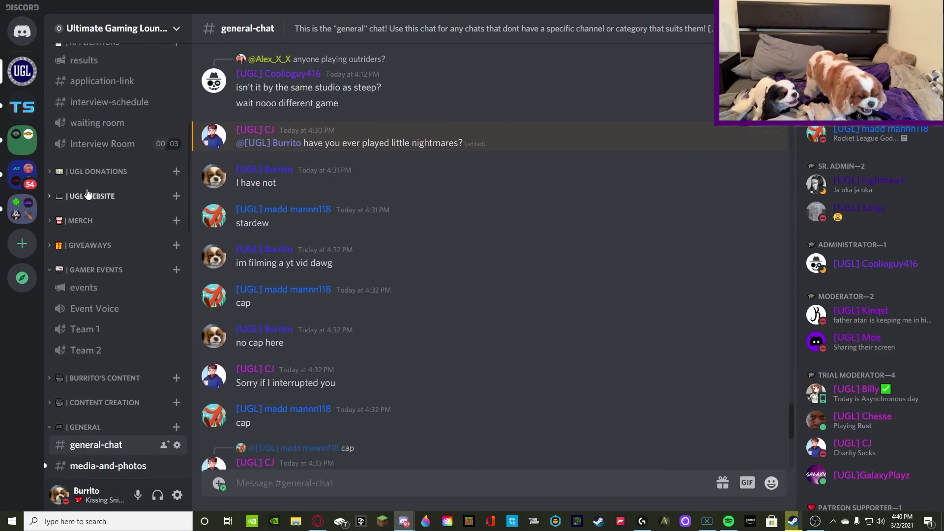
left_click(82, 85)
scroll(414, 294, "up", 6)
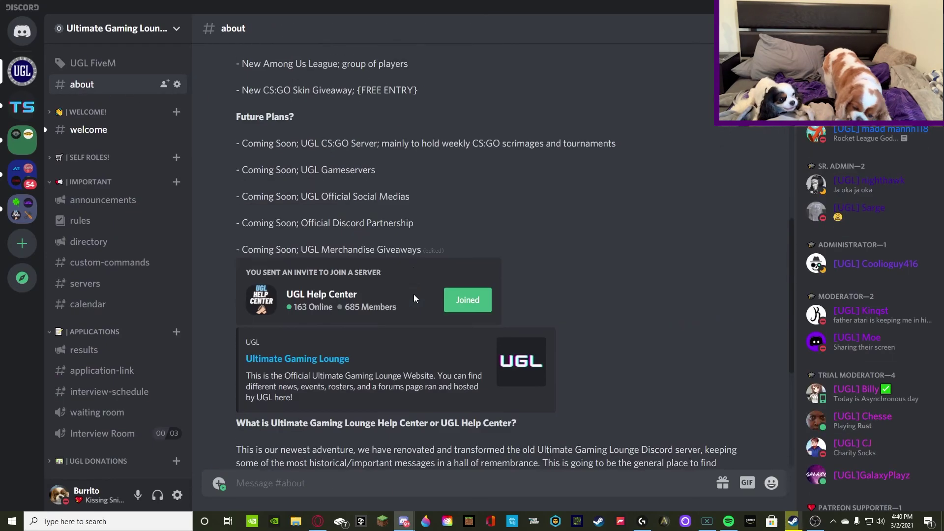